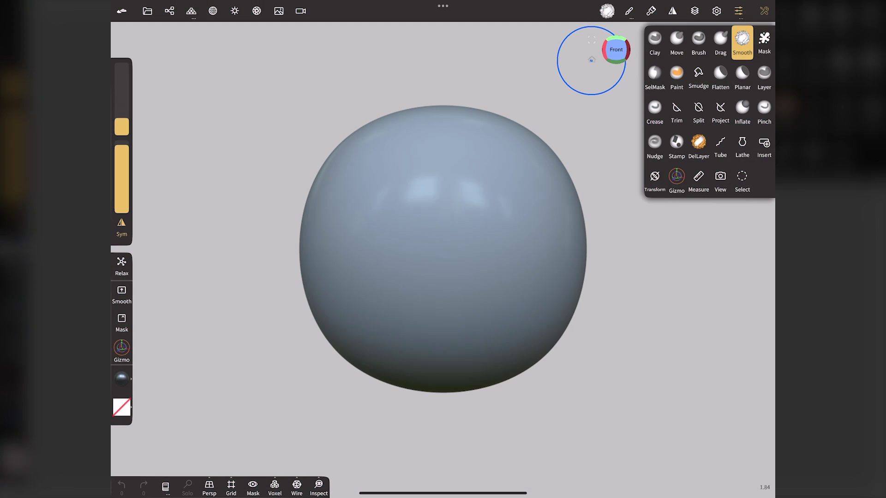
Delete the default Sphere in the Scene panel and bring up the Add primitive menu.
{"action": "left_click", "coordinate": [169, 9]}
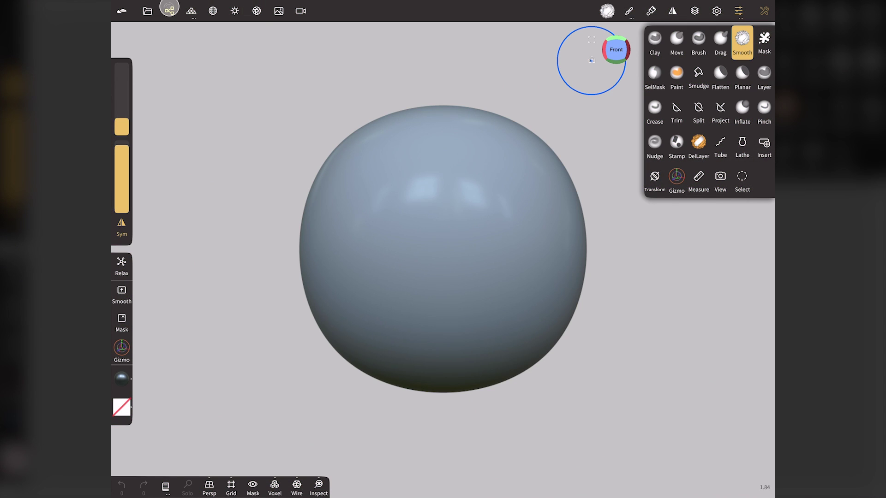
{"action": "left_click", "coordinate": [169, 41]}
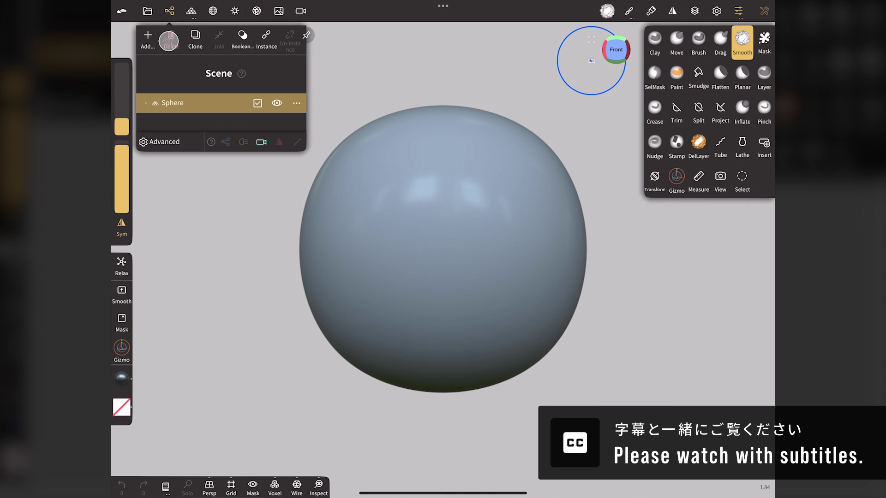
{"action": "left_click", "coordinate": [148, 35]}
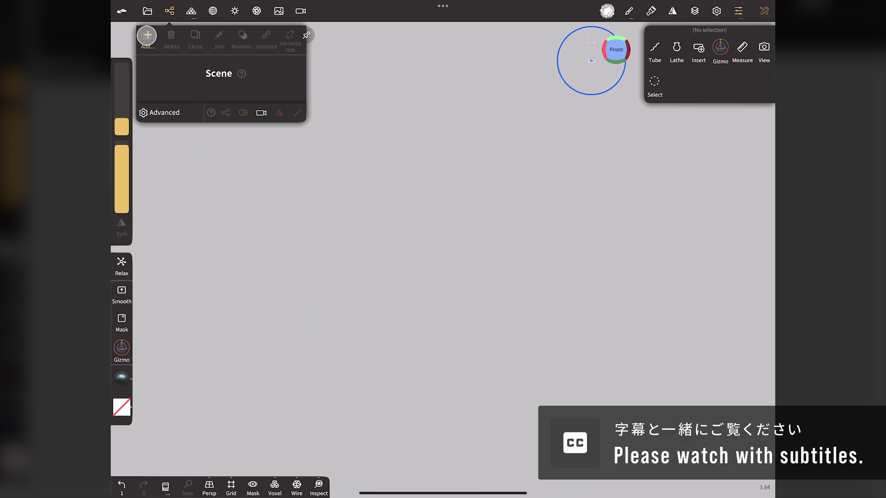
Add a plane, rotate it 90° with snapping to face front, and stretch it wide along X.
{"action": "left_click", "coordinate": [283, 140]}
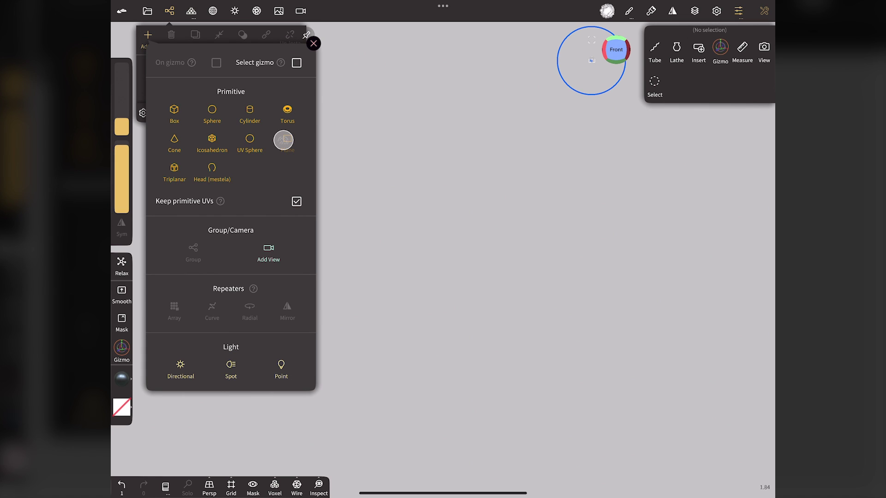
{"action": "left_click", "coordinate": [170, 10]}
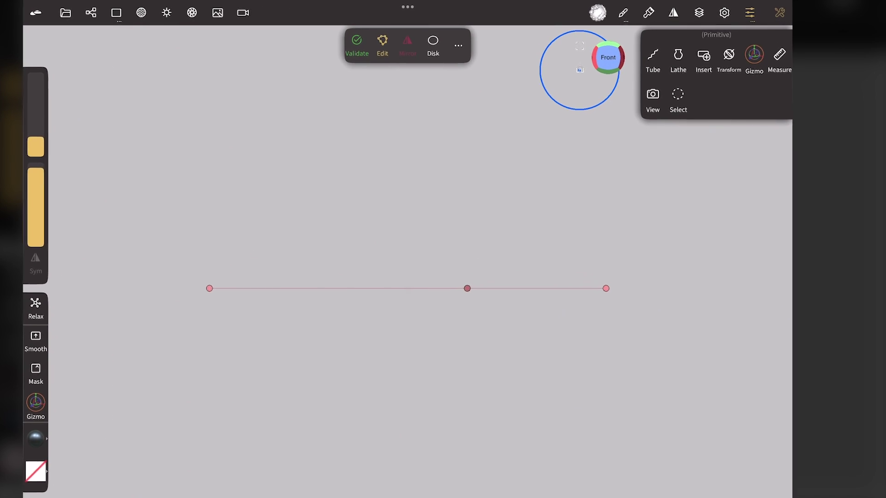
{"action": "left_click", "coordinate": [742, 48]}
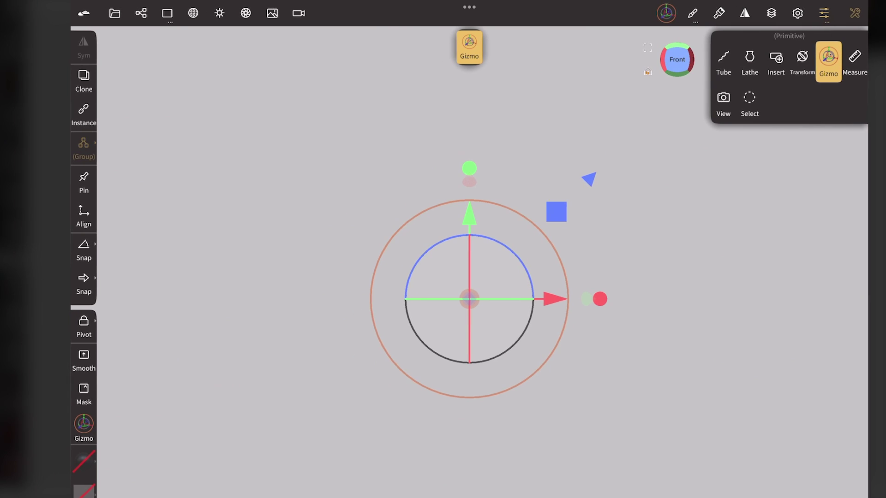
{"action": "left_click", "coordinate": [102, 249]}
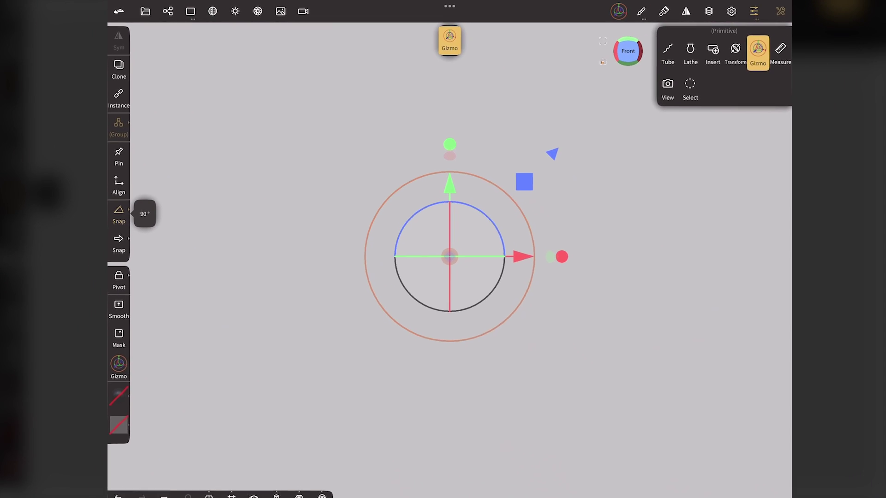
{"action": "left_click_drag", "start_coordinate": [487, 244], "coordinate": [488, 244]}
{"action": "left_click_drag", "start_coordinate": [443, 204], "coordinate": [441, 307]}
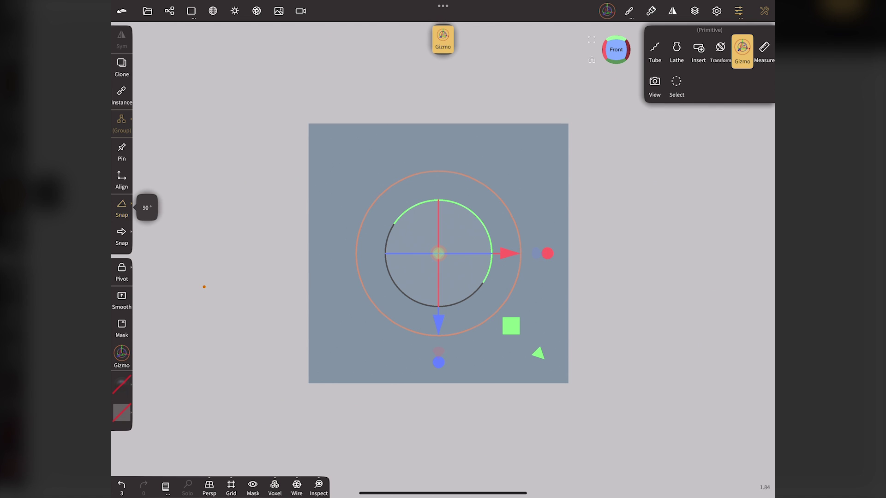
{"action": "left_click_drag", "start_coordinate": [552, 249], "coordinate": [636, 252]}
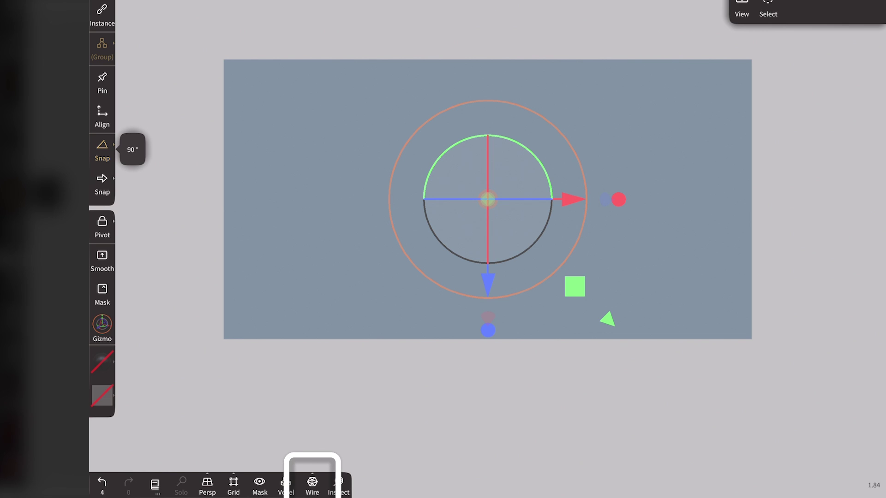
Show the plane's wireframe grid and turn 90° snapping off.
{"action": "left_click", "coordinate": [313, 485]}
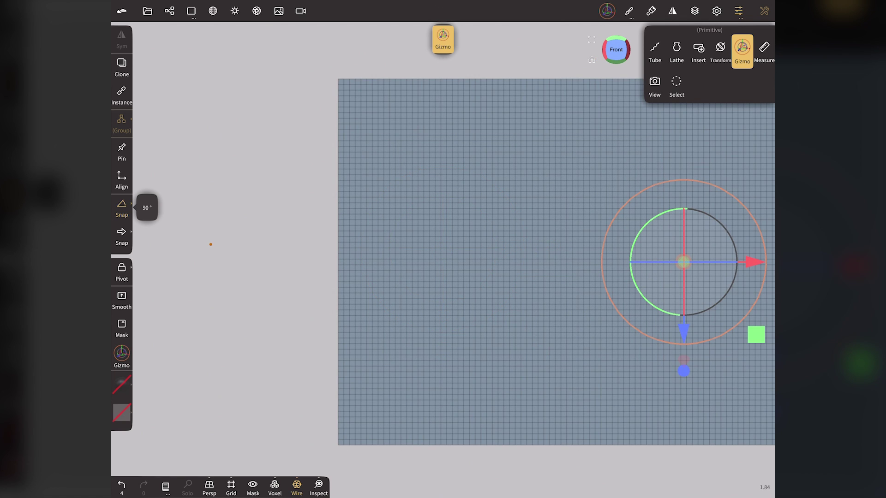
{"action": "left_click", "coordinate": [121, 208]}
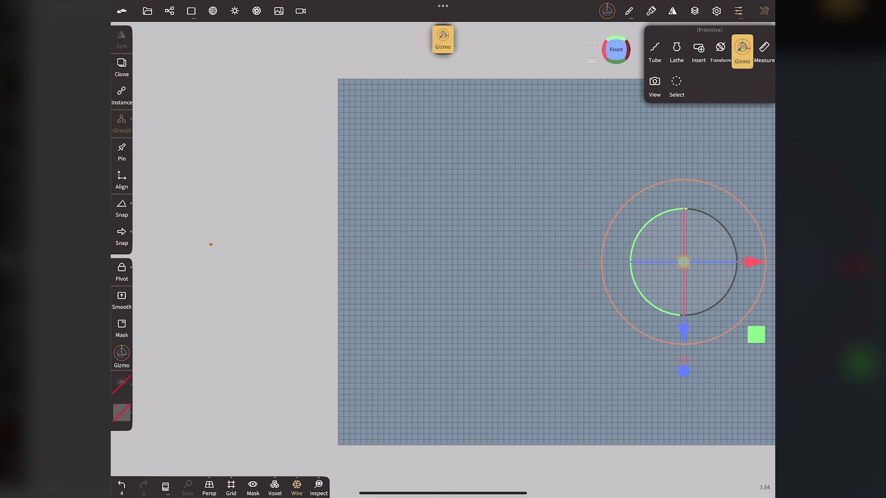
Validate the plane into a mesh and multires-subdivide it, confirming at 2.02M vertices.
{"action": "left_click", "coordinate": [443, 39]}
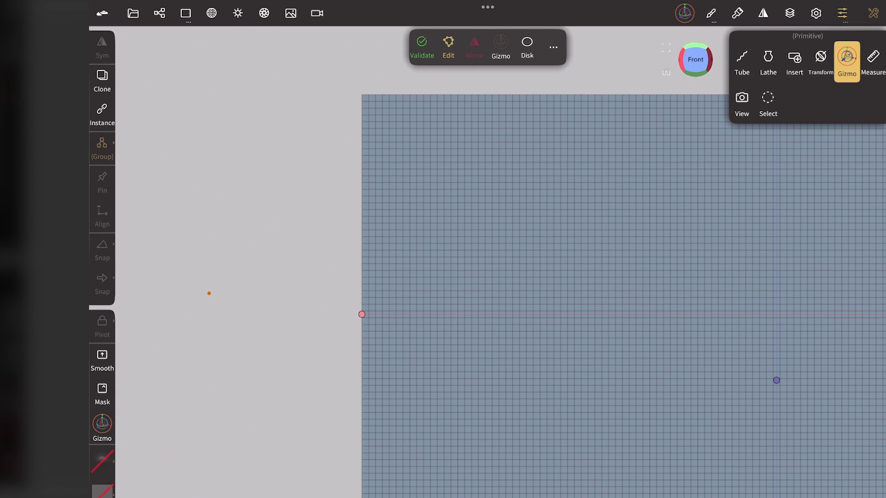
{"action": "left_click", "coordinate": [422, 44]}
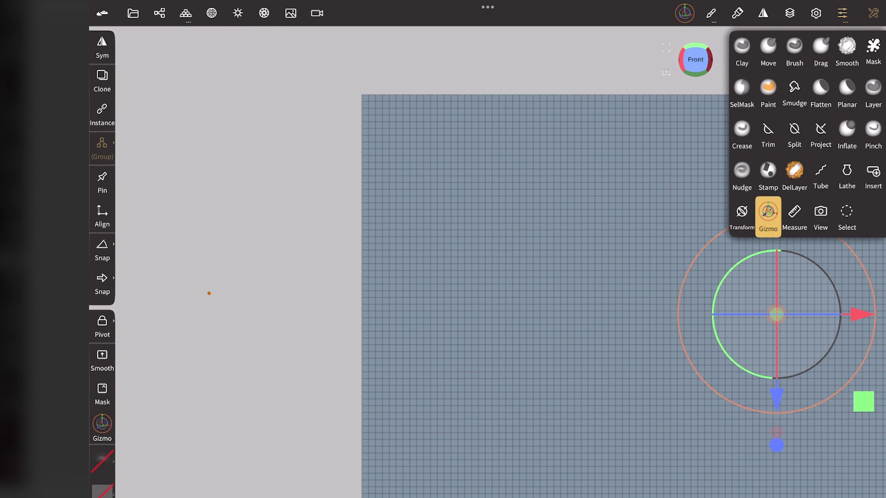
{"action": "left_click", "coordinate": [186, 13]}
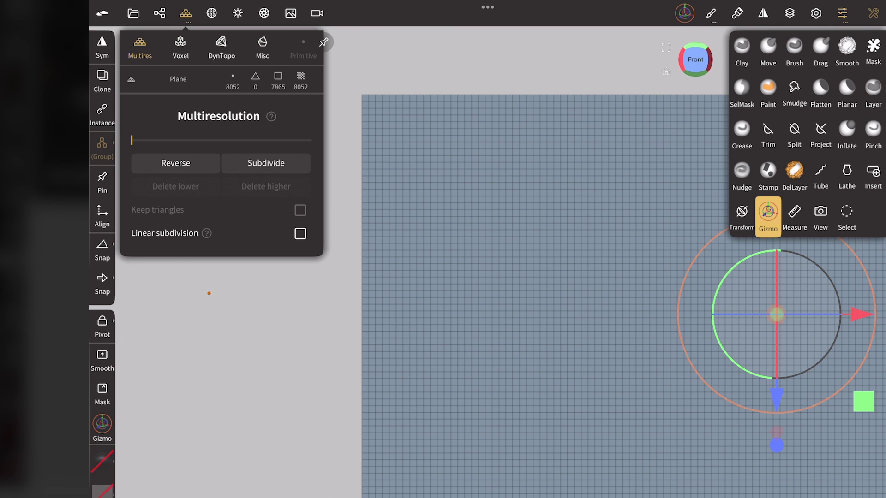
{"action": "left_click", "coordinate": [256, 163]}
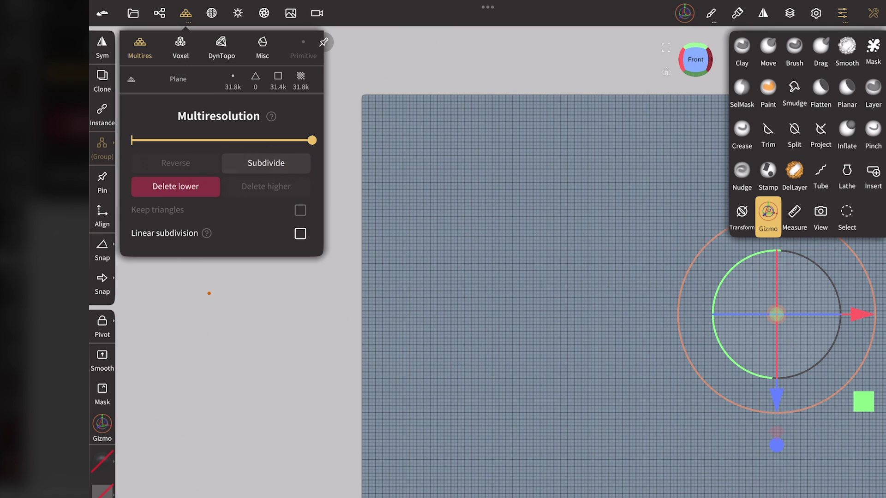
{"action": "left_click", "coordinate": [256, 162]}
{"action": "left_click", "coordinate": [257, 163]}
{"action": "left_click", "coordinate": [262, 163]}
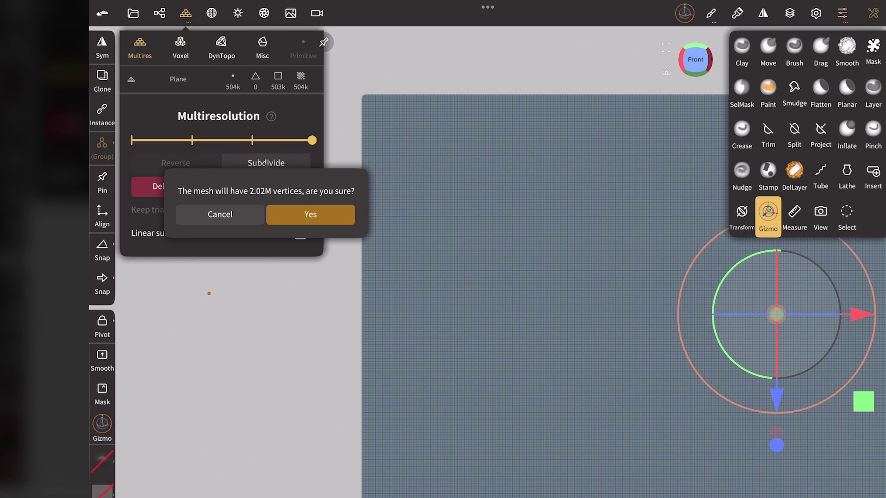
{"action": "left_click", "coordinate": [279, 215]}
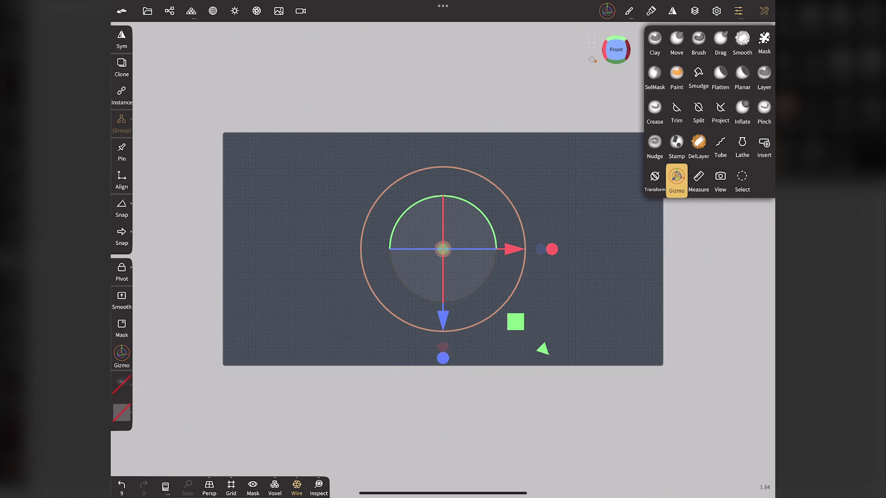
Hide the wireframe and set the Mask brush stroke to Lock + radius.
{"action": "left_click", "coordinate": [297, 487]}
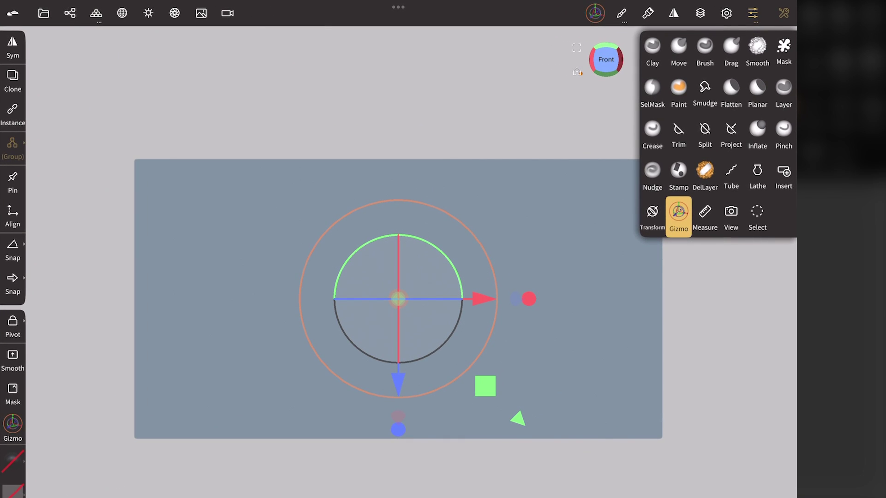
{"action": "left_click", "coordinate": [784, 50]}
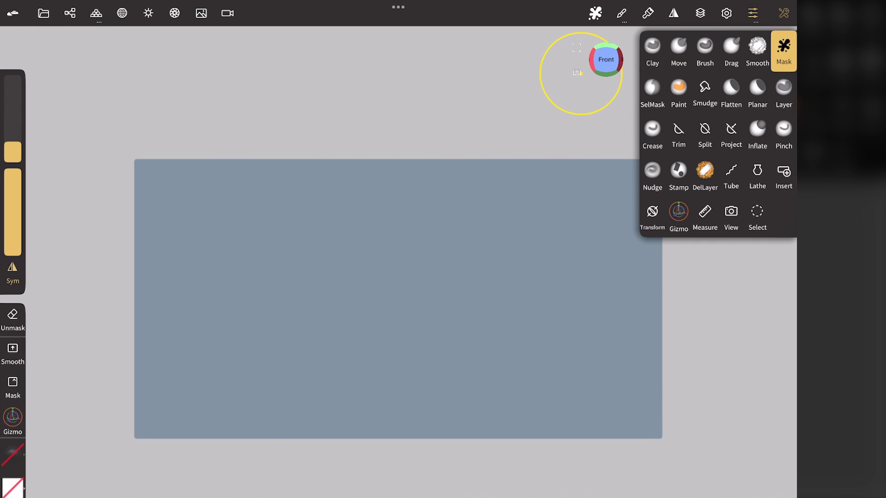
{"action": "left_click", "coordinate": [621, 13]}
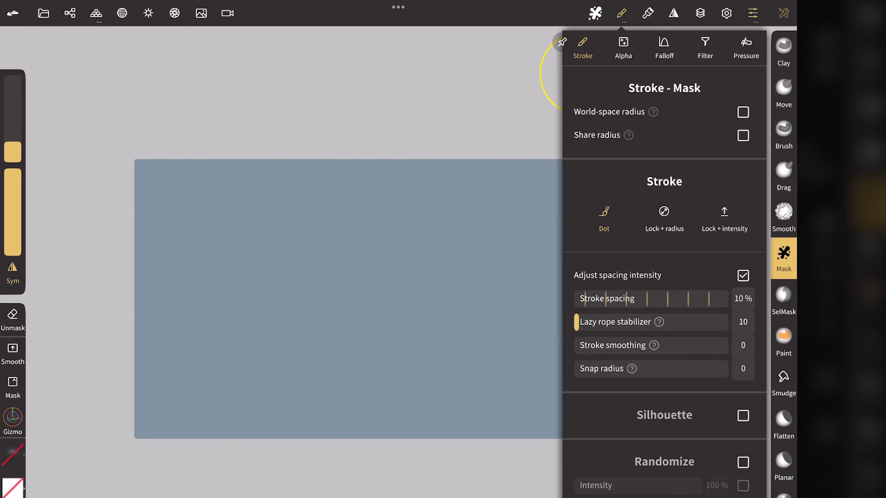
{"action": "left_click", "coordinate": [665, 216]}
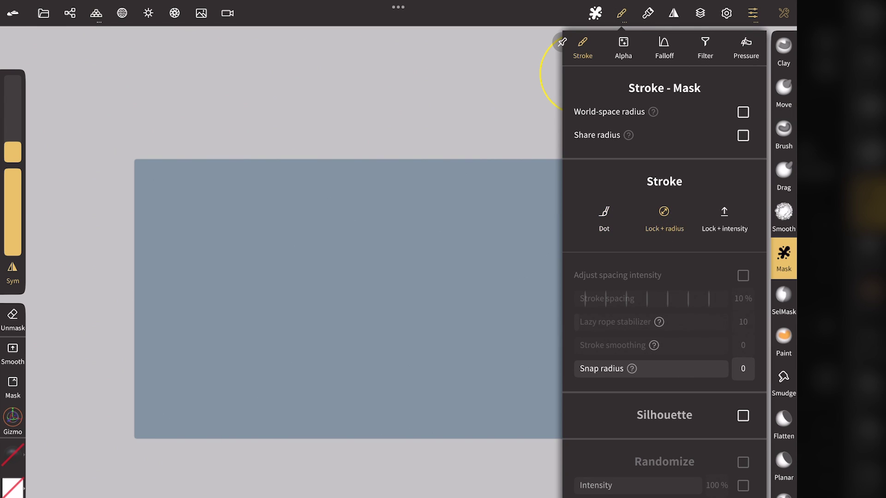
Give the Mask brush the 3DTEXT alpha with scaling 0.983.
{"action": "left_click", "coordinate": [624, 46]}
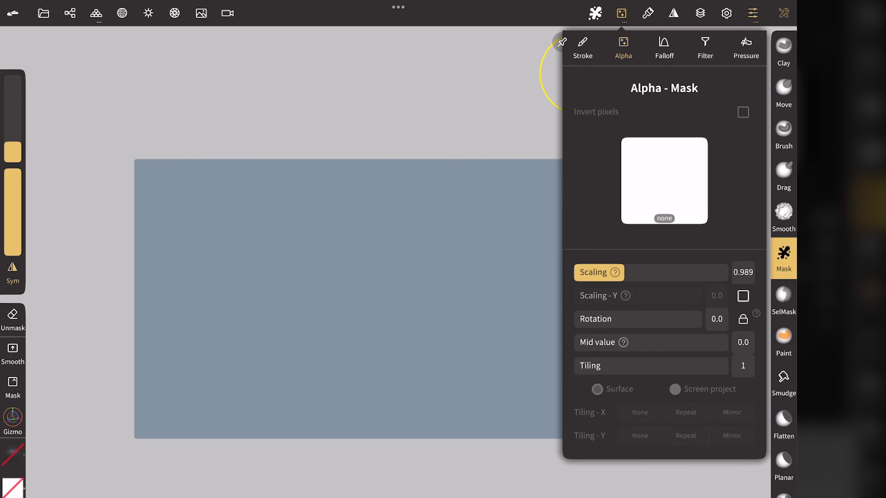
{"action": "left_click", "coordinate": [664, 180]}
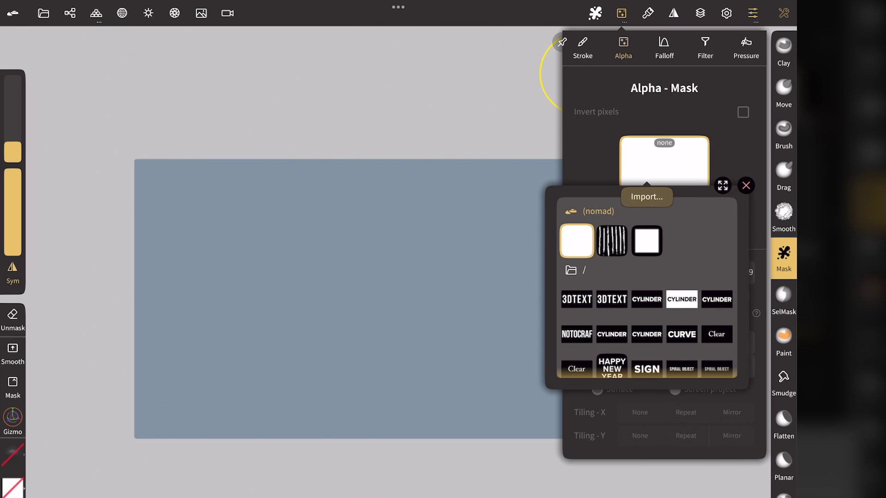
{"action": "left_click", "coordinate": [612, 299]}
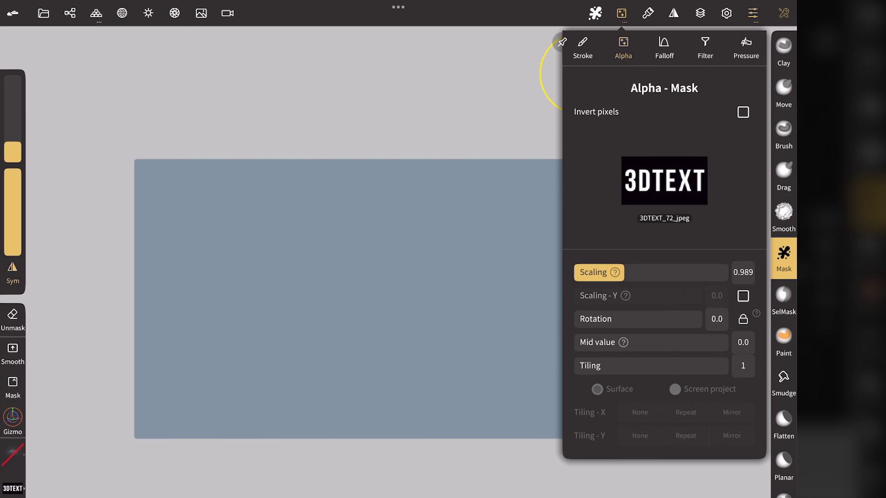
{"action": "left_click_drag", "start_coordinate": [640, 277], "coordinate": [632, 275]}
Set the Mask brush falloff to the flat 'one' preset curve.
{"action": "left_click", "coordinate": [664, 44]}
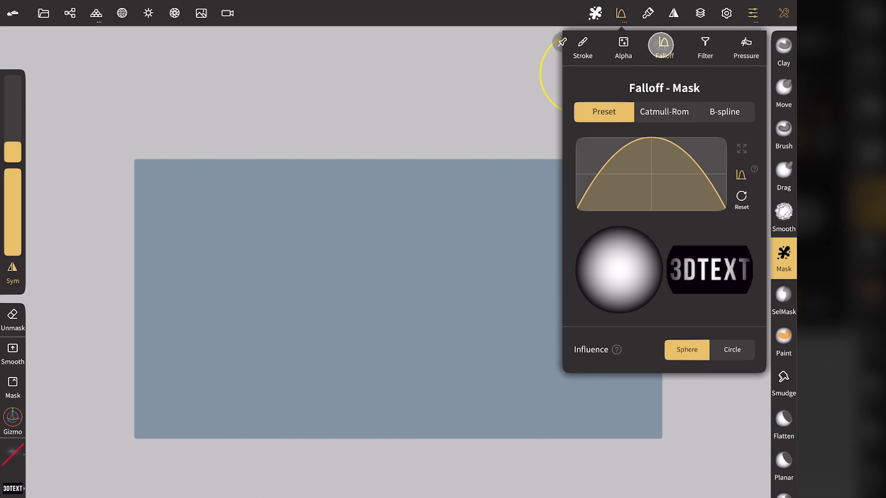
{"action": "left_click", "coordinate": [685, 160]}
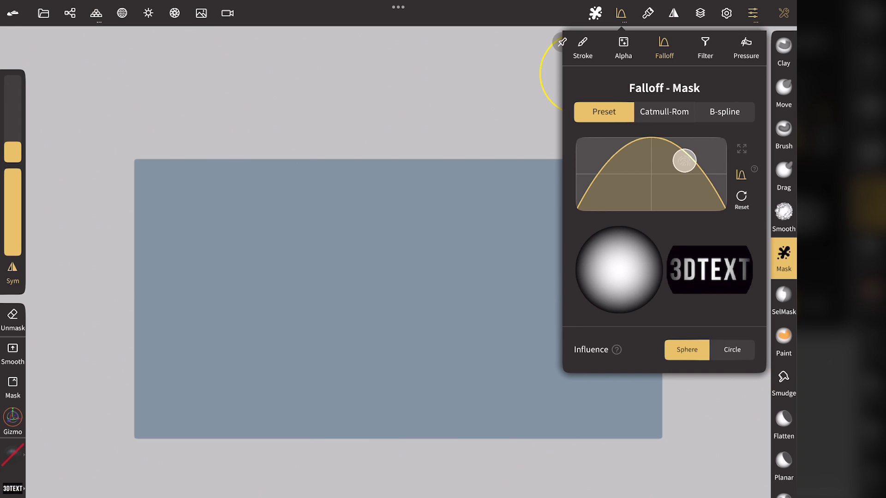
{"action": "left_click", "coordinate": [624, 198]}
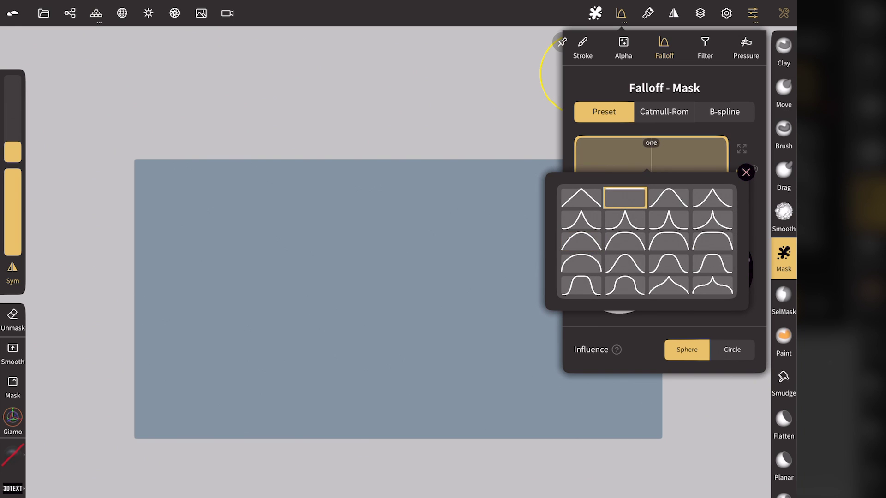
{"action": "left_click", "coordinate": [746, 172]}
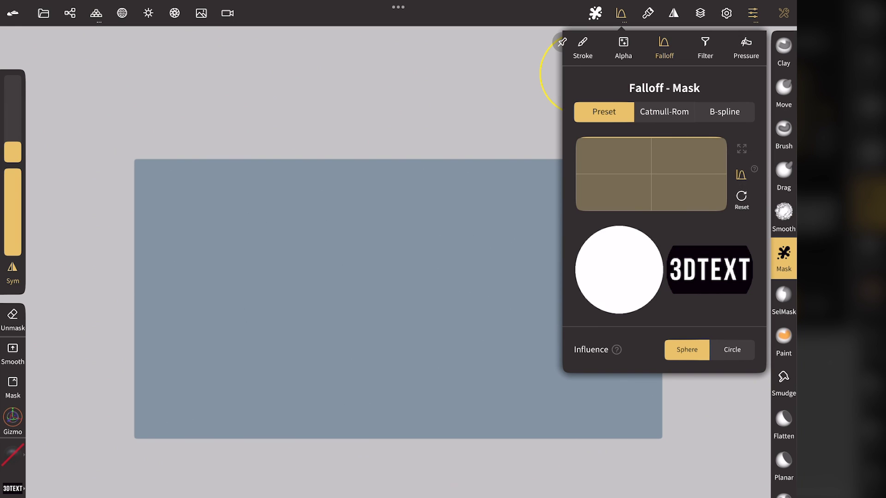
{"action": "left_click", "coordinate": [620, 13]}
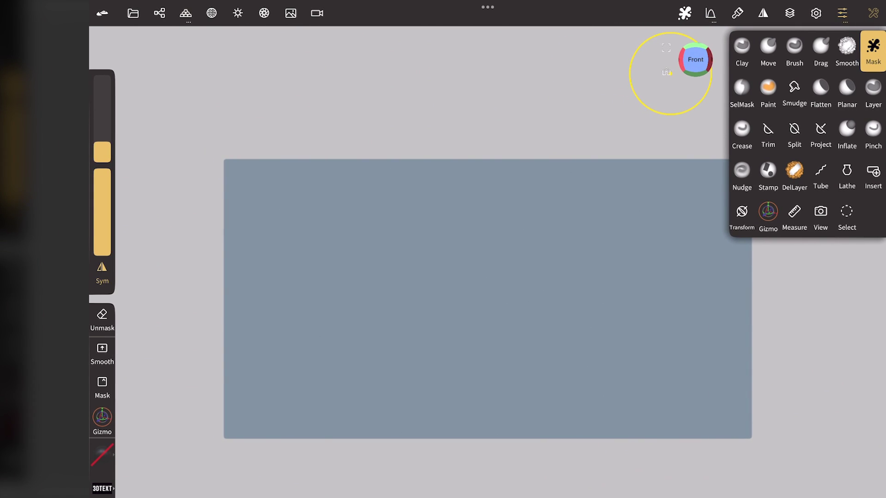
Toggle symmetry, show the grid, and stamp the 3DTEXT mask from the plane's centre.
{"action": "left_click", "coordinate": [102, 272]}
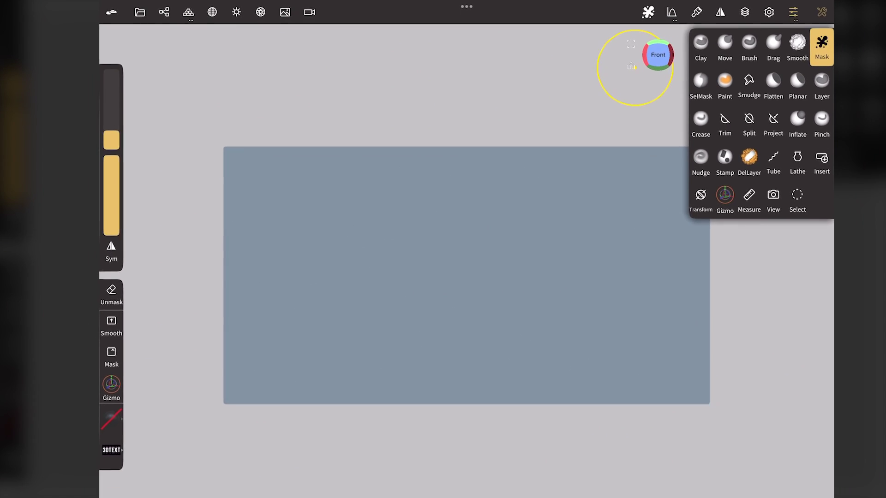
{"action": "left_click", "coordinate": [231, 486]}
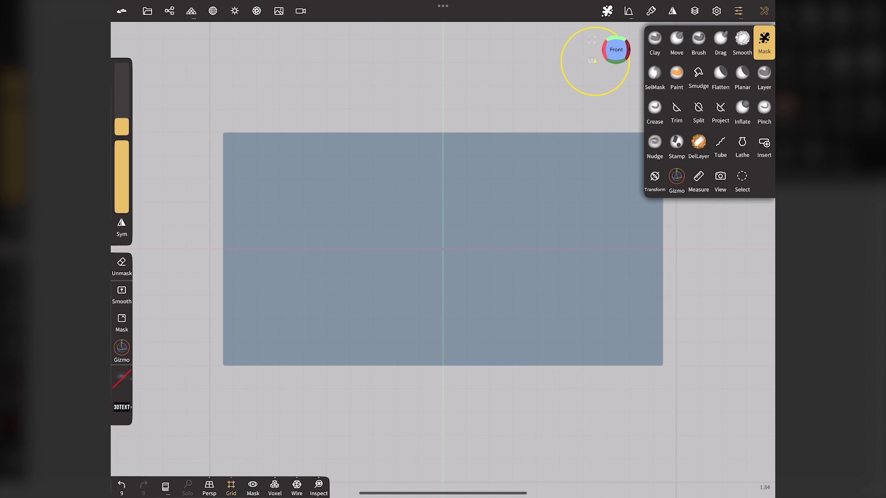
{"action": "left_click_drag", "start_coordinate": [443, 249], "coordinate": [443, 69]}
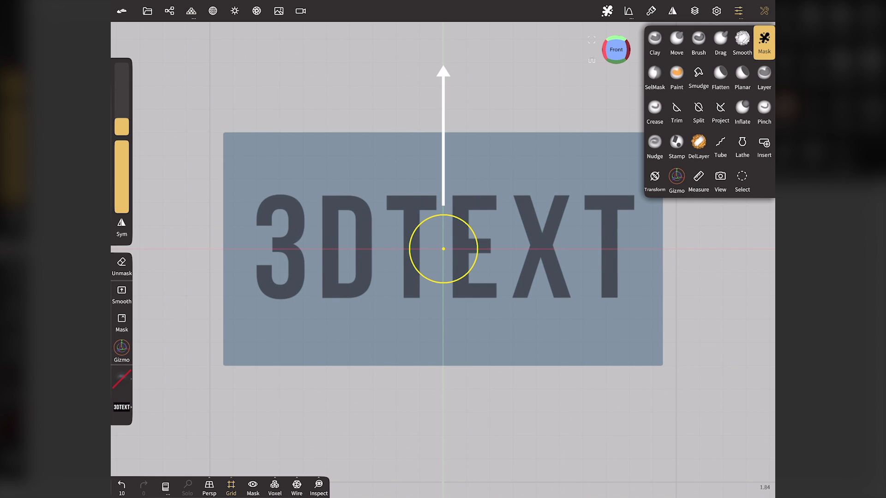
{"action": "left_click_drag", "start_coordinate": [443, 249], "coordinate": [443, 39]}
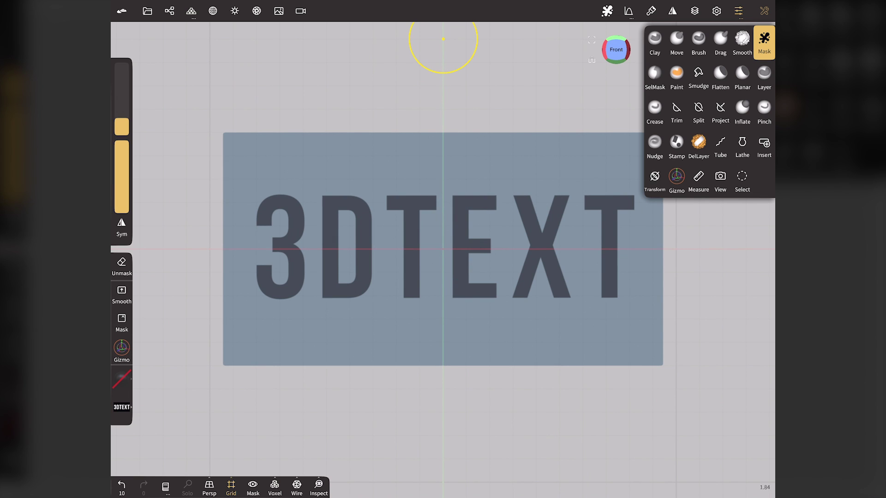
Zoom in on the letters and sharpen the 3DTEXT mask's edges.
{"action": "scroll", "coordinate": [462, 292], "scroll_direction": "up", "scroll_amount": 5}
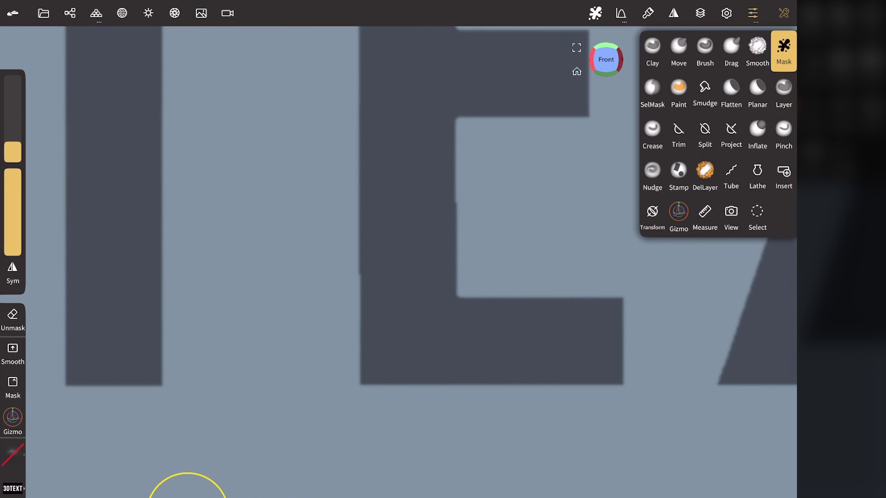
{"action": "left_click", "coordinate": [783, 50]}
{"action": "left_click", "coordinate": [709, 100]}
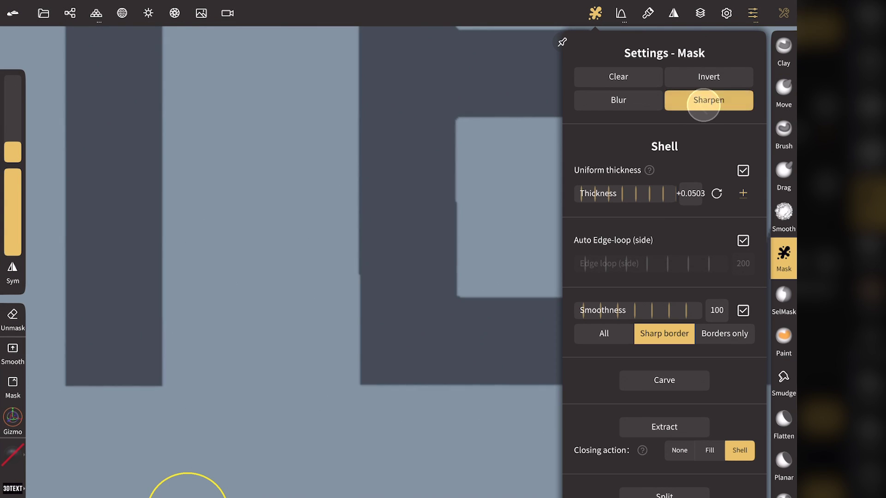
{"action": "left_click", "coordinate": [595, 13]}
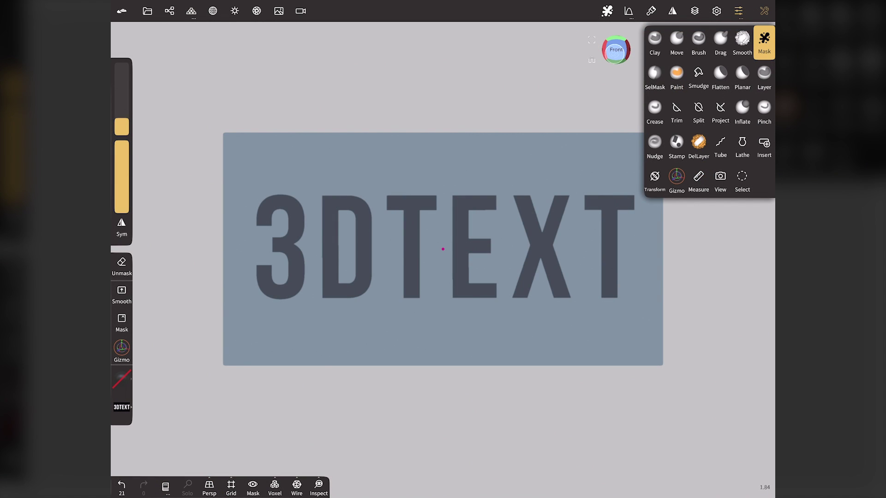
Lower the mask shell thickness to +0.0497 and split the masked letters off the plane.
{"action": "left_click_drag", "start_coordinate": [623, 51], "coordinate": [642, 60]}
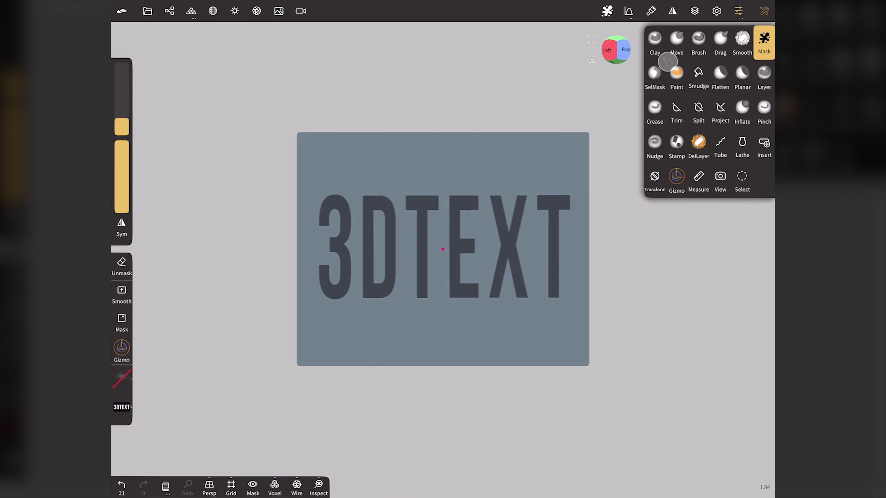
{"action": "scroll", "coordinate": [233, 221], "scroll_direction": "up", "scroll_amount": 3}
{"action": "scroll", "coordinate": [217, 221], "scroll_direction": "up", "scroll_amount": 3}
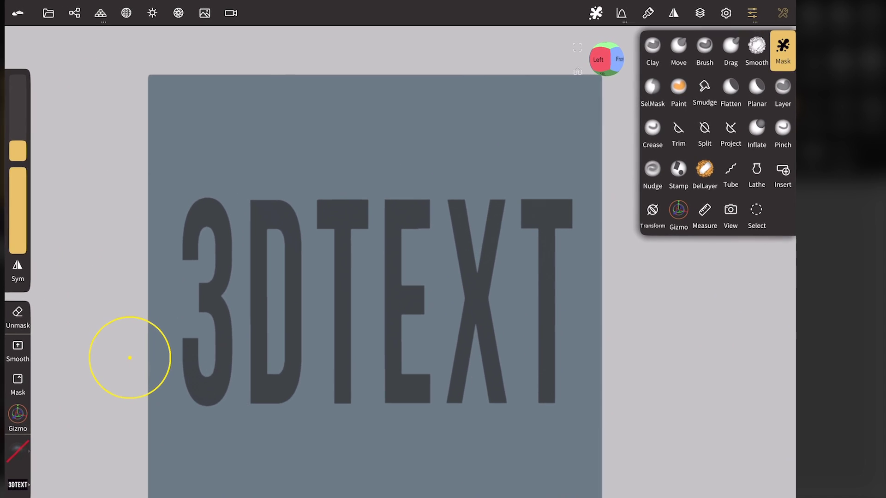
{"action": "left_click", "coordinate": [595, 13]}
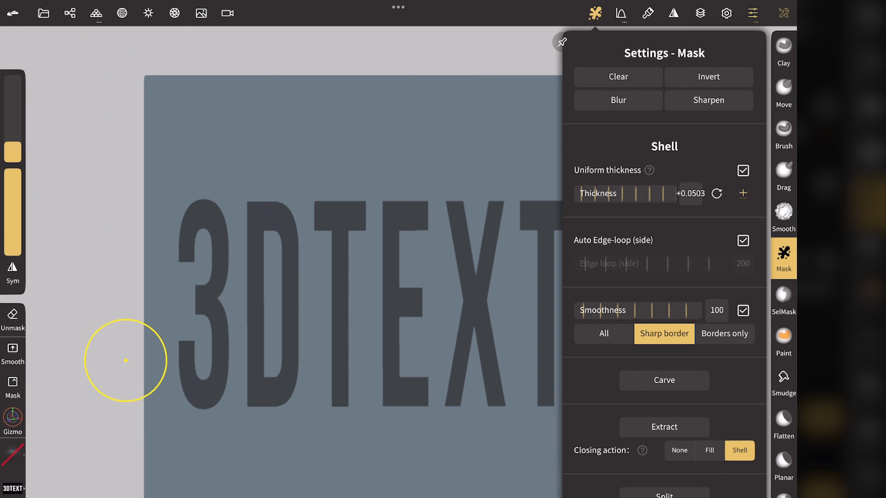
{"action": "left_click", "coordinate": [640, 199]}
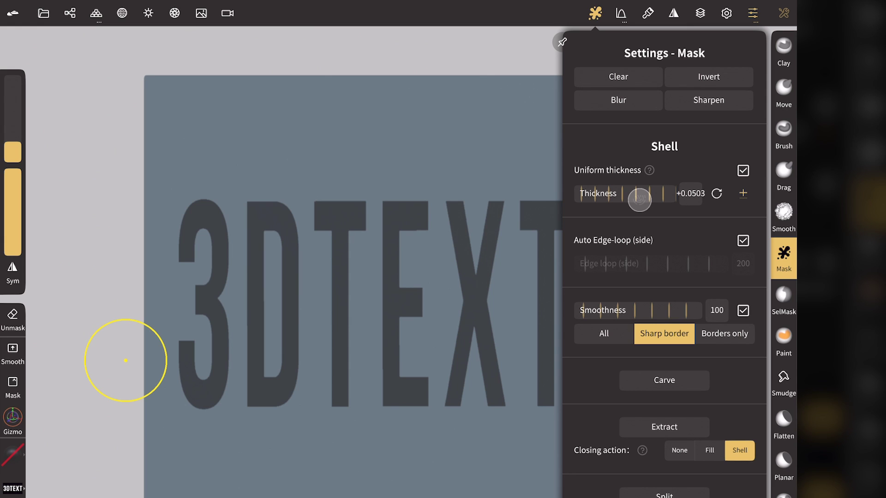
{"action": "left_click_drag", "start_coordinate": [639, 200], "coordinate": [625, 197]}
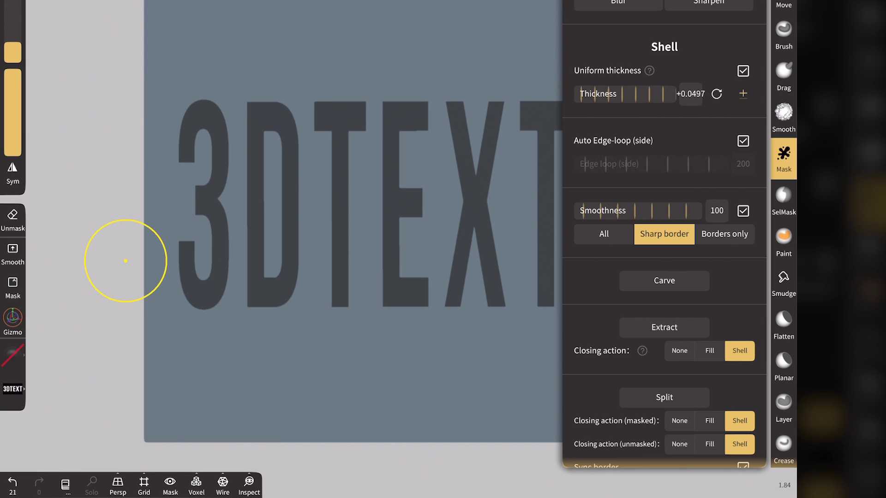
{"action": "left_click", "coordinate": [698, 396]}
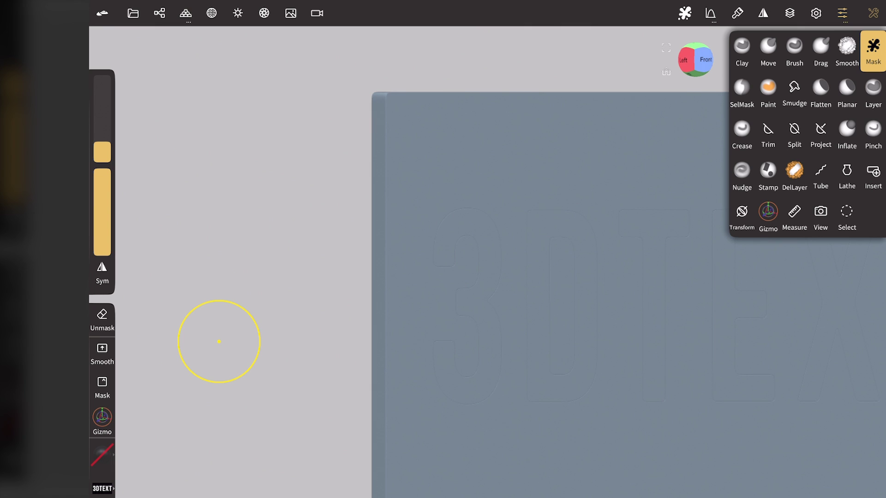
Toggle Plane and Plane ext visibility and inspect the cut-in letters from the front.
{"action": "left_click", "coordinate": [159, 13]}
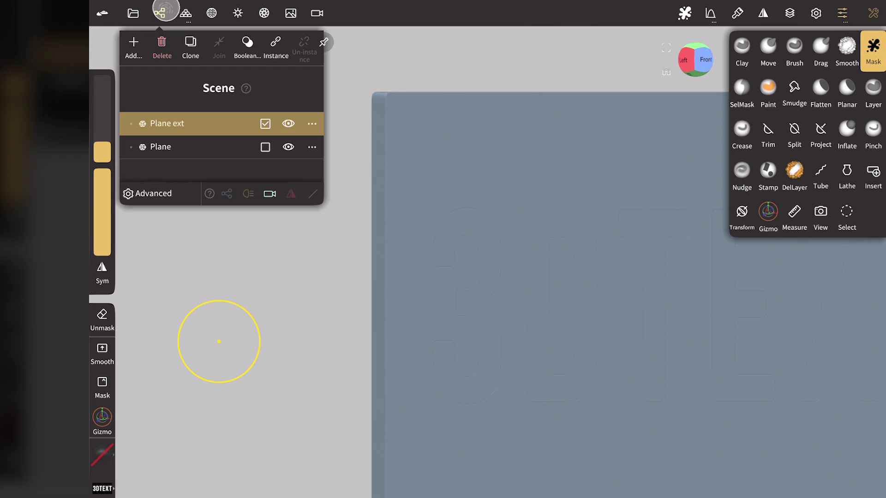
{"action": "left_click", "coordinate": [266, 123]}
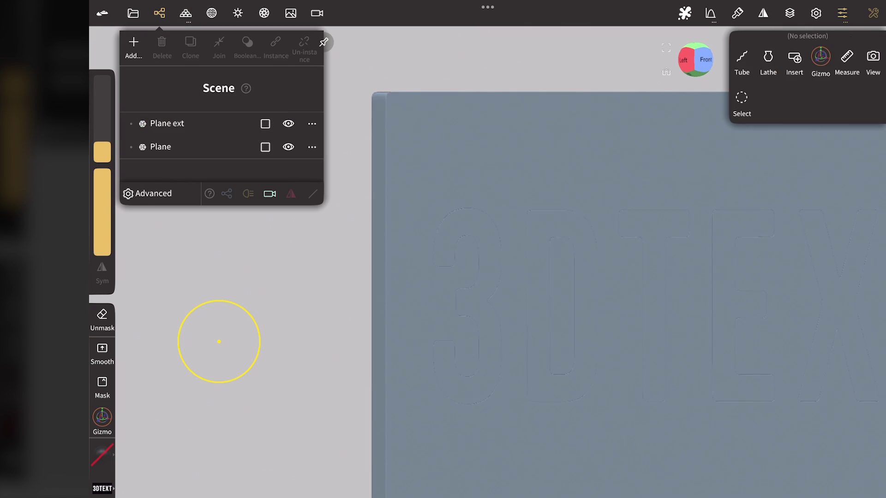
{"action": "left_click", "coordinate": [289, 147]}
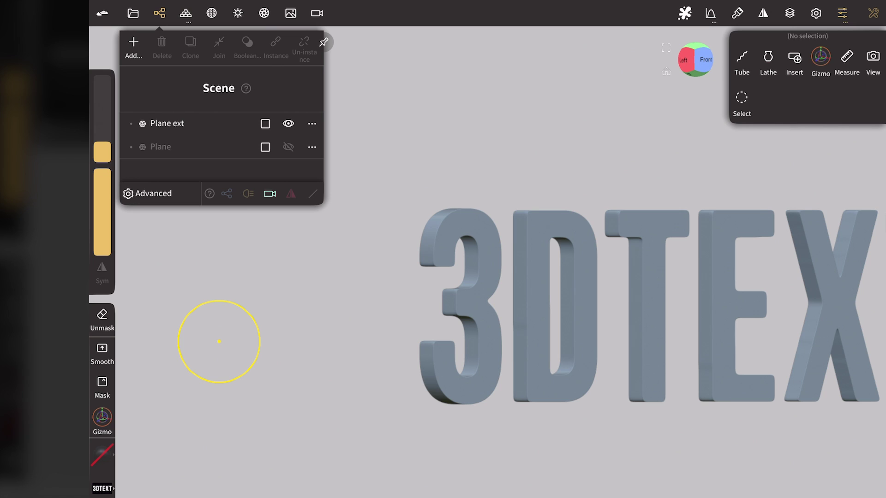
{"action": "left_click", "coordinate": [288, 147]}
{"action": "left_click", "coordinate": [289, 123]}
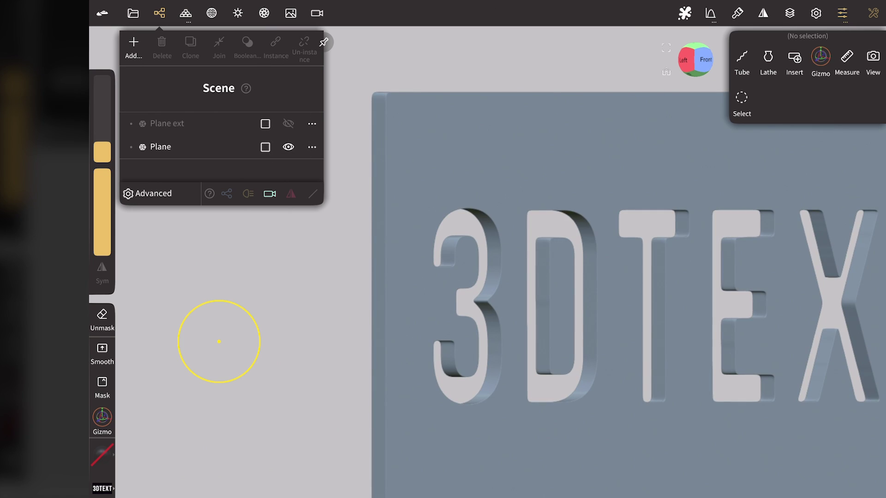
{"action": "left_click", "coordinate": [159, 13]}
{"action": "left_click", "coordinate": [702, 60]}
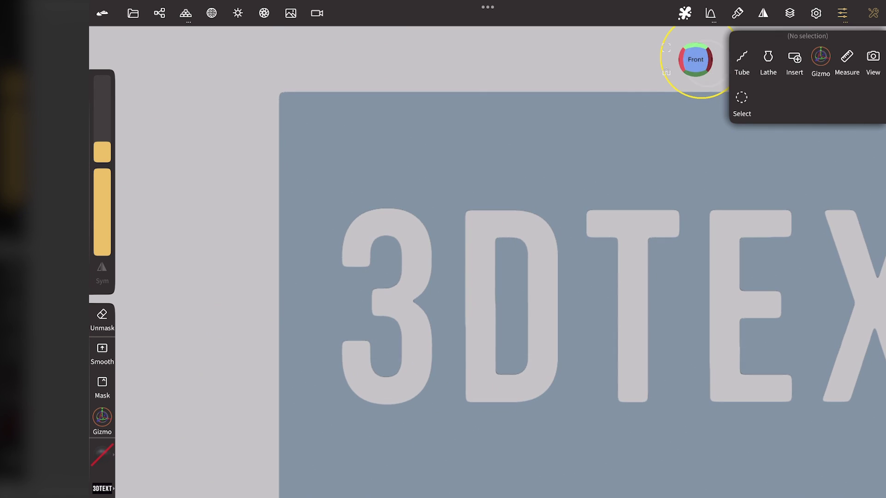
{"action": "left_click_drag", "start_coordinate": [701, 60], "coordinate": [738, 66]}
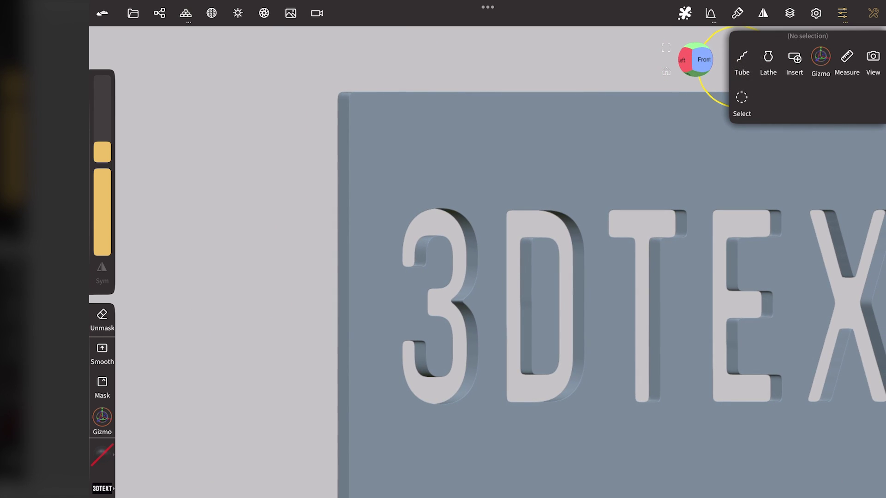
Select the original Plane in the Scene list and delete it.
{"action": "left_click", "coordinate": [159, 13]}
{"action": "left_click", "coordinate": [198, 146]}
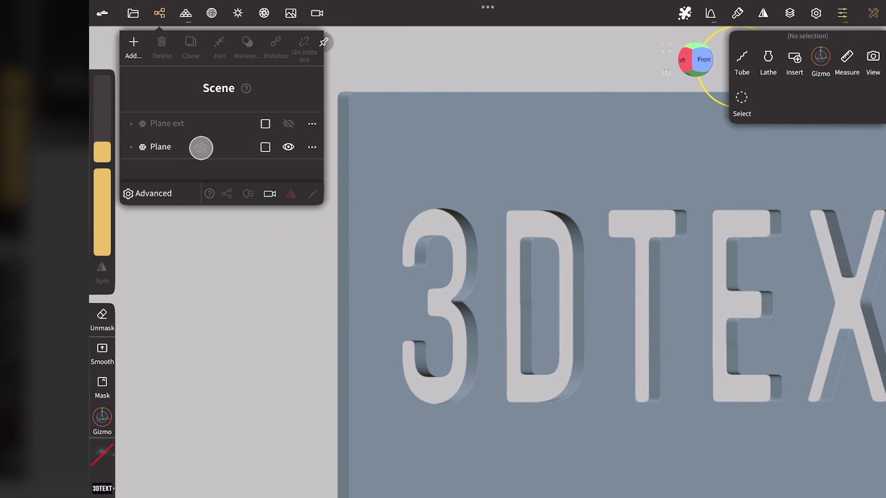
{"action": "left_click", "coordinate": [161, 46]}
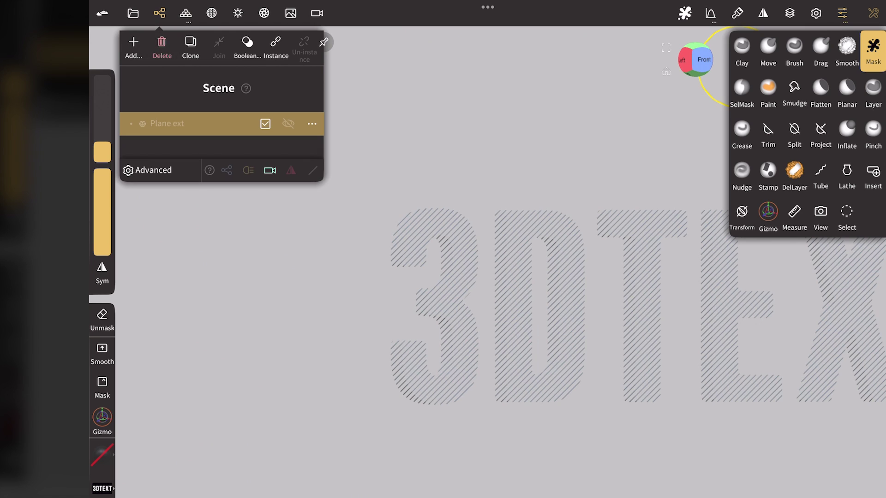
Unhide the 'Plane ext' object so the 3DTEXT letters show alone, then close the scene list.
{"action": "left_click", "coordinate": [286, 122]}
{"action": "left_click", "coordinate": [159, 13]}
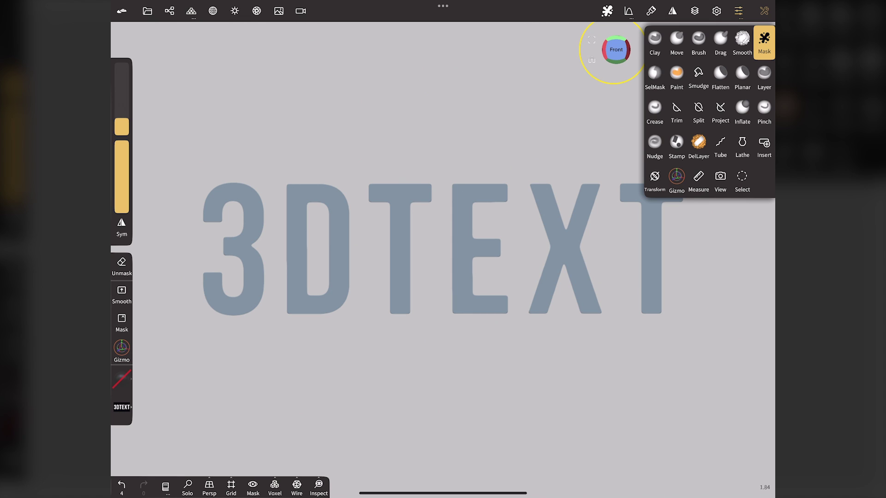
{"action": "left_click_drag", "start_coordinate": [616, 50], "coordinate": [584, 46]}
{"action": "left_click", "coordinate": [608, 49]}
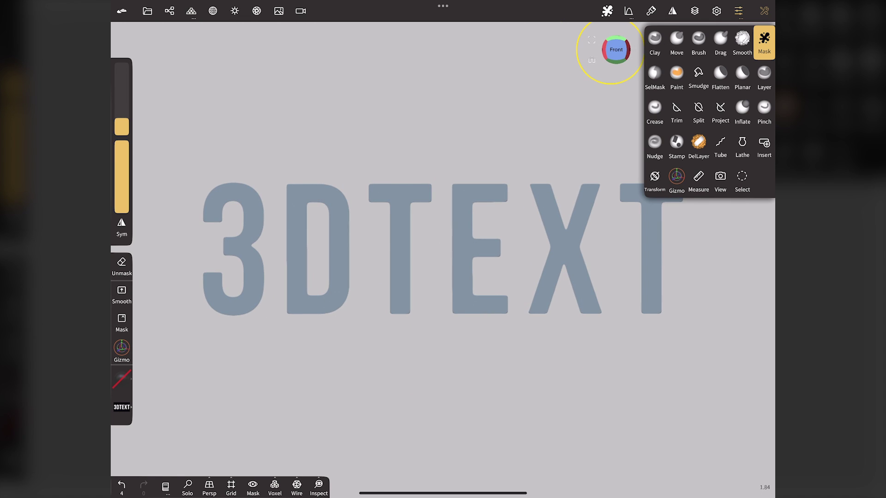